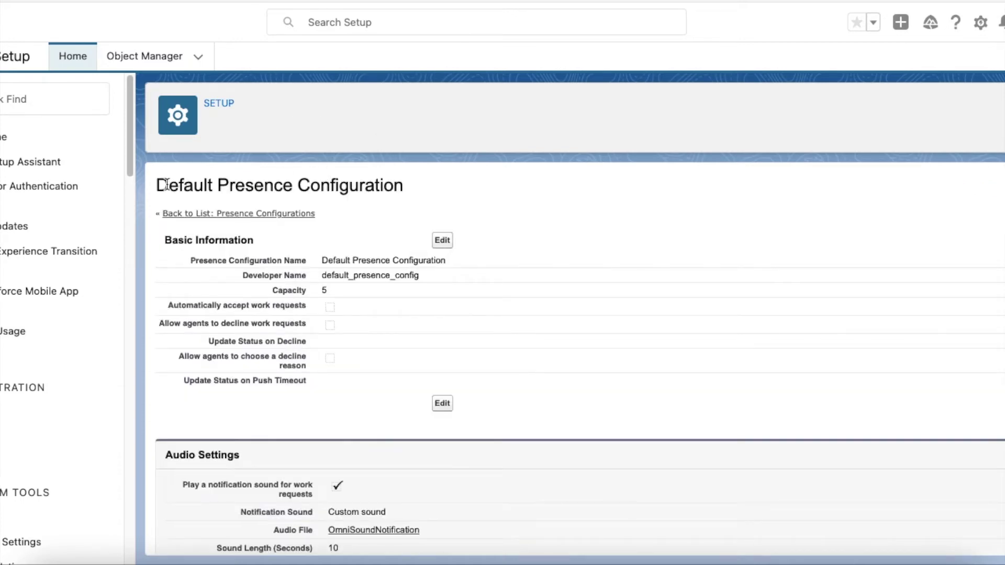
drag(157, 186, 407, 191)
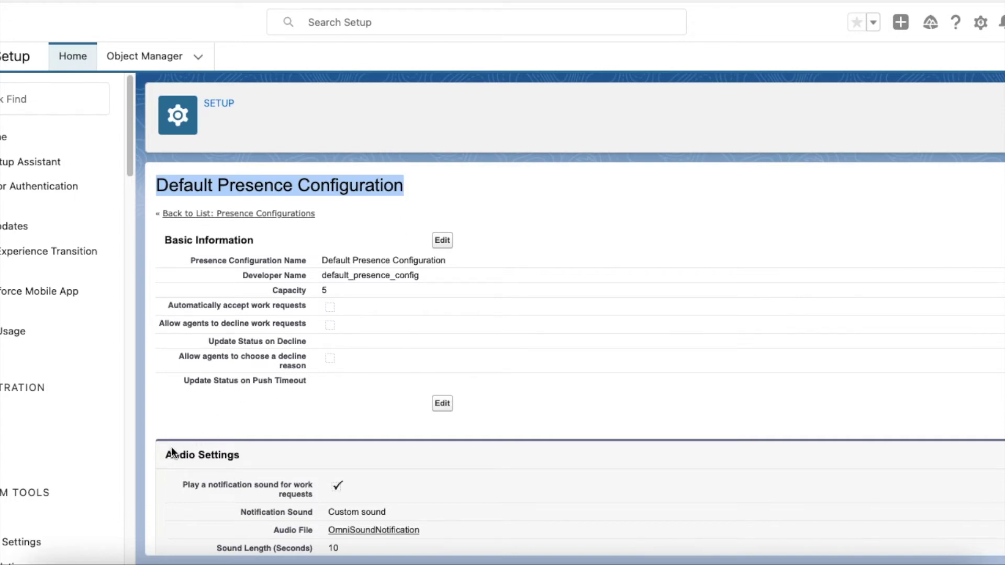
drag(166, 455, 254, 466)
scroll(368, 362, down, 1)
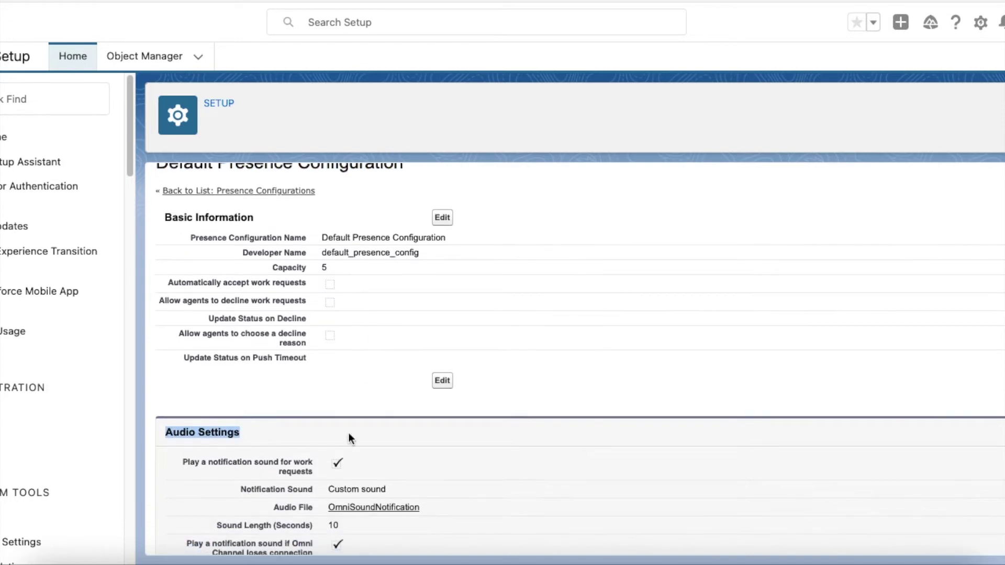
drag(274, 507, 456, 515)
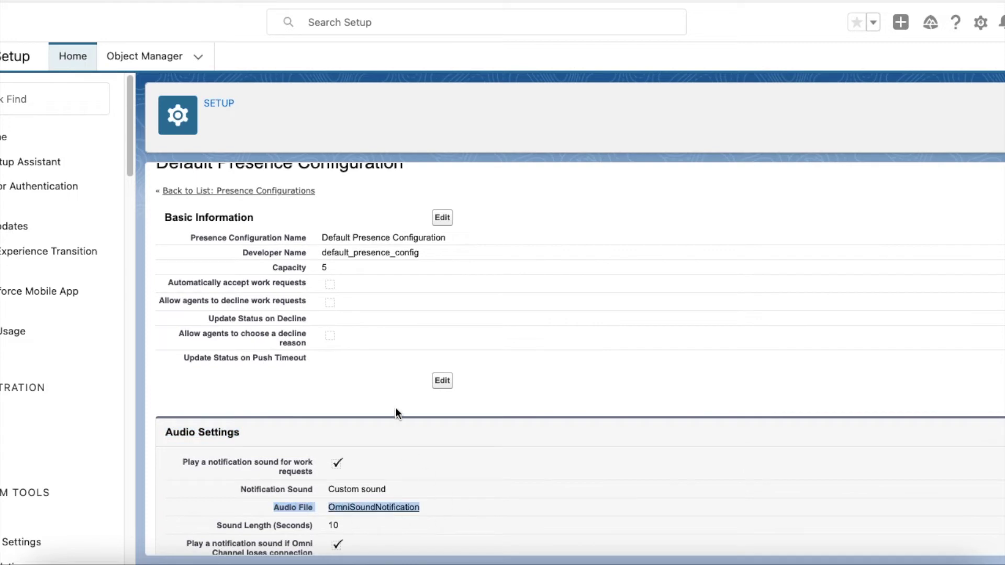
scroll(395, 414, down, 3)
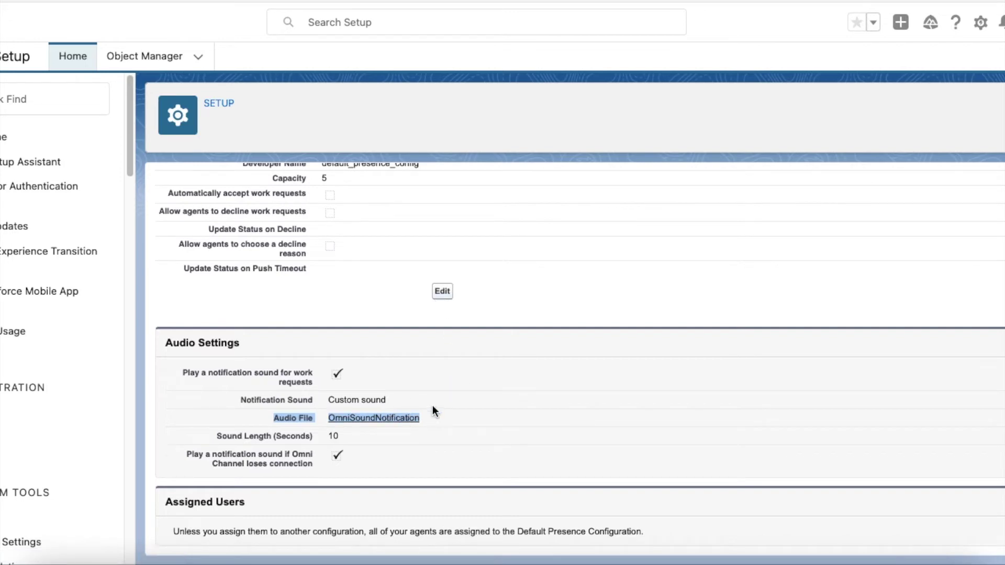
scroll(433, 409, up, 1)
scroll(459, 405, up, 2)
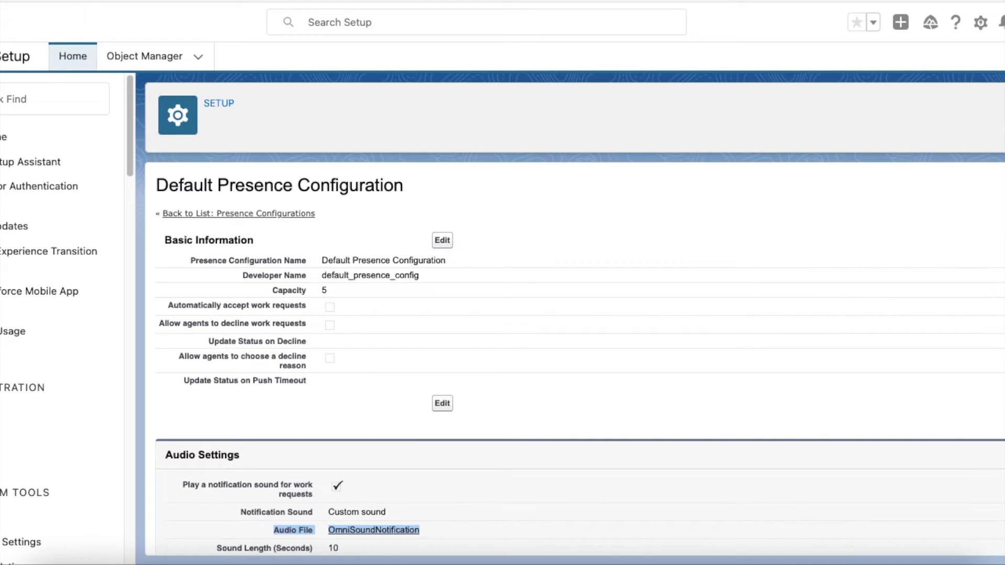
click(16, 3)
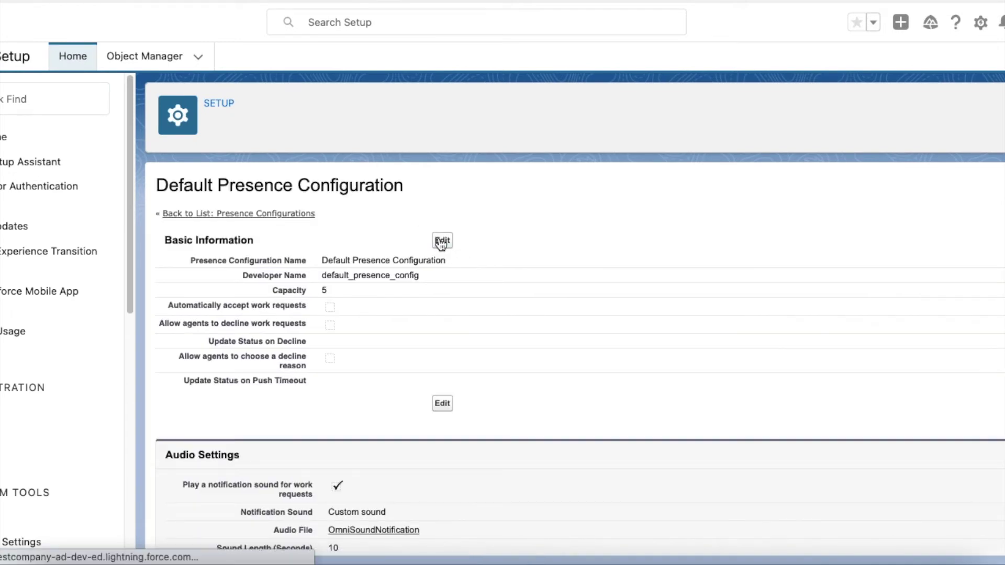
- Open the Default Presence Configuration for editing
click(441, 242)
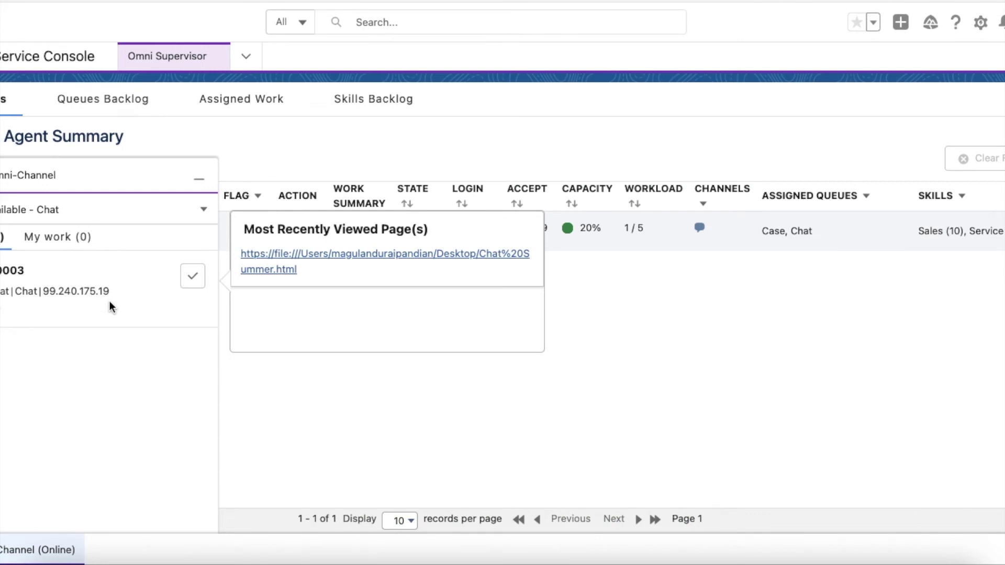
- Accept the incoming chat request in the Omni-Channel widget
mouse_move(78, 282)
click(194, 277)
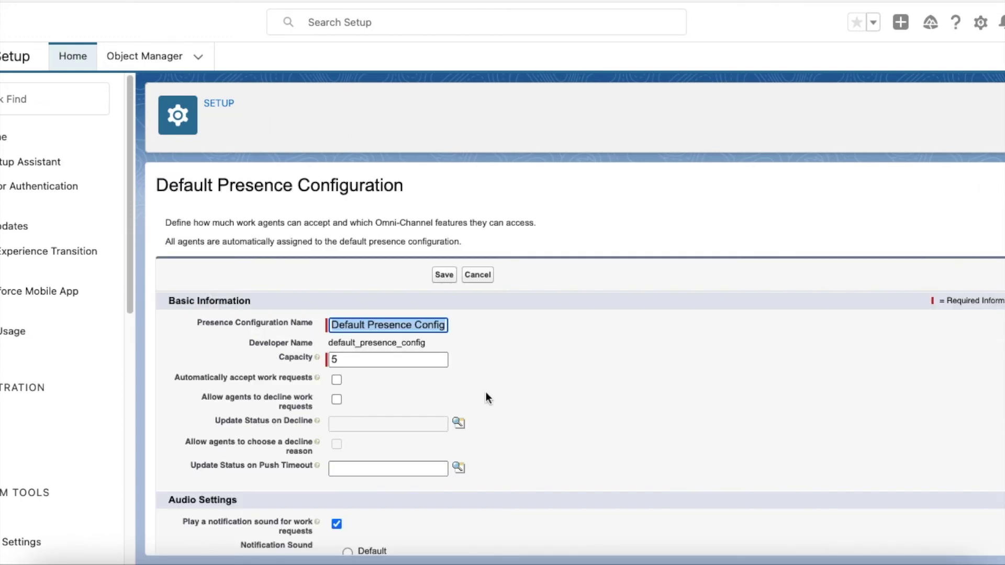
scroll(487, 398, down, 1)
scroll(466, 334, down, 5)
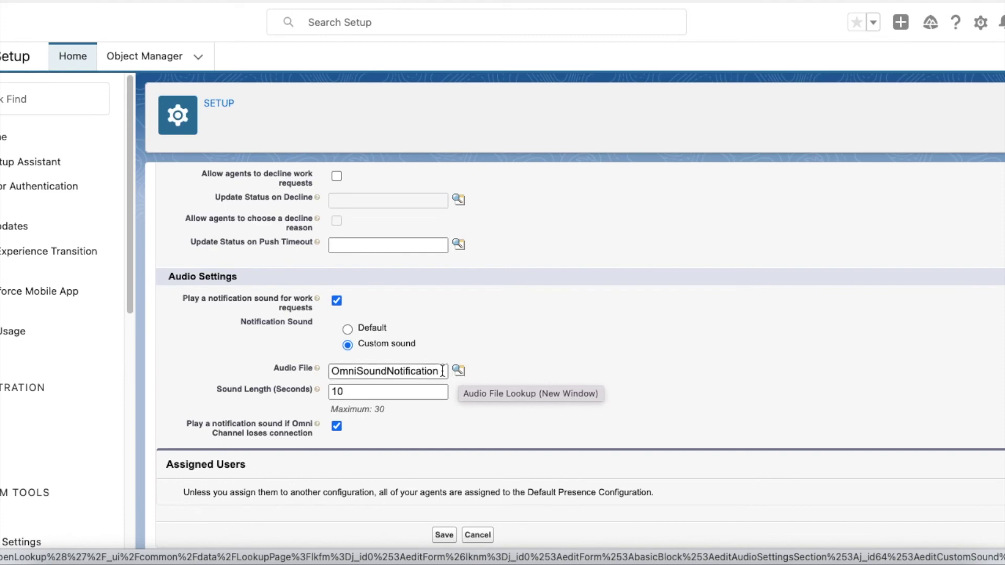
scroll(263, 299, up, 3)
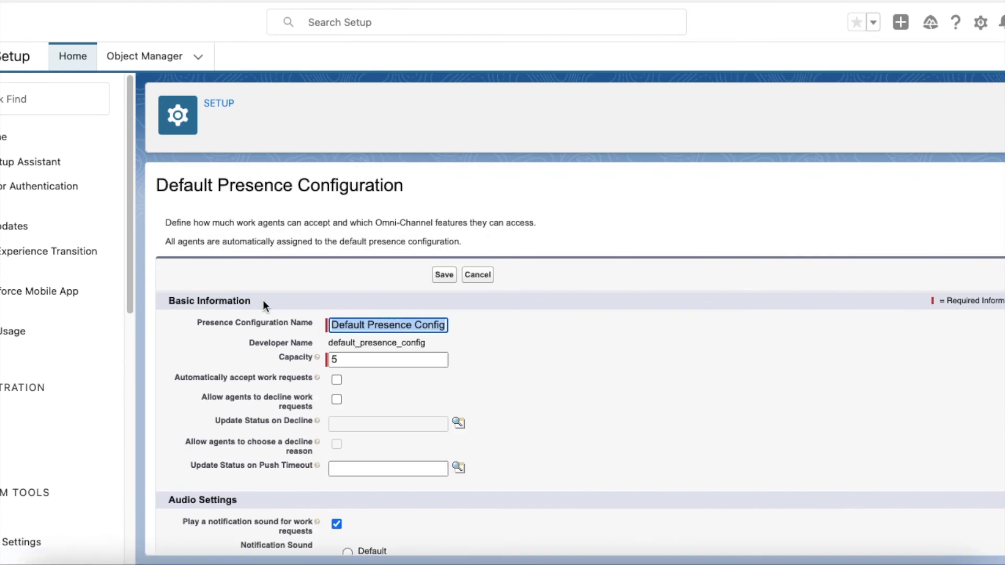